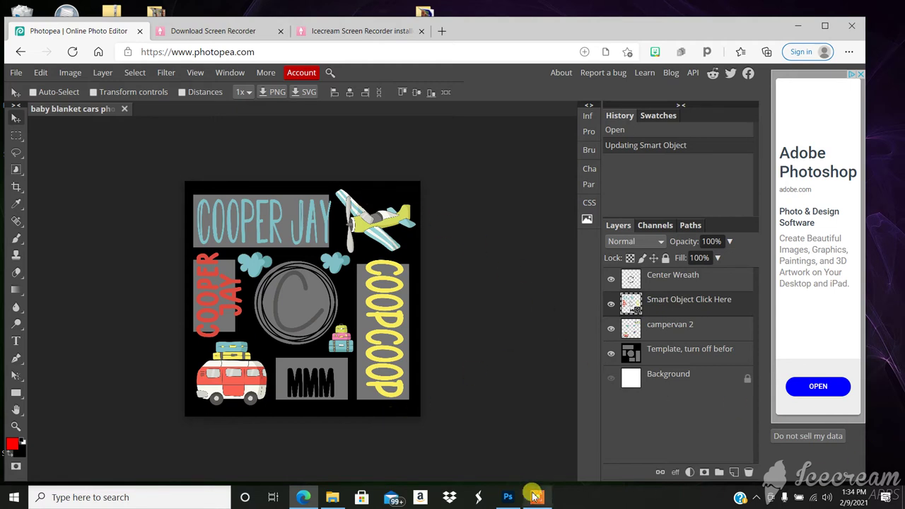
# Open the 'baby blanket dinosaur grays and blues photoshop' template as a second document.
pyautogui.moveTo(537, 497)
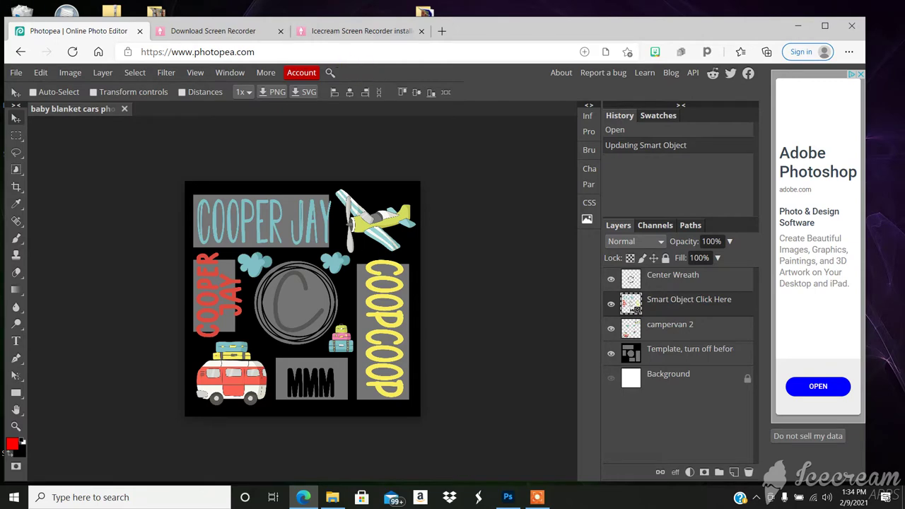
pyautogui.click(17, 72)
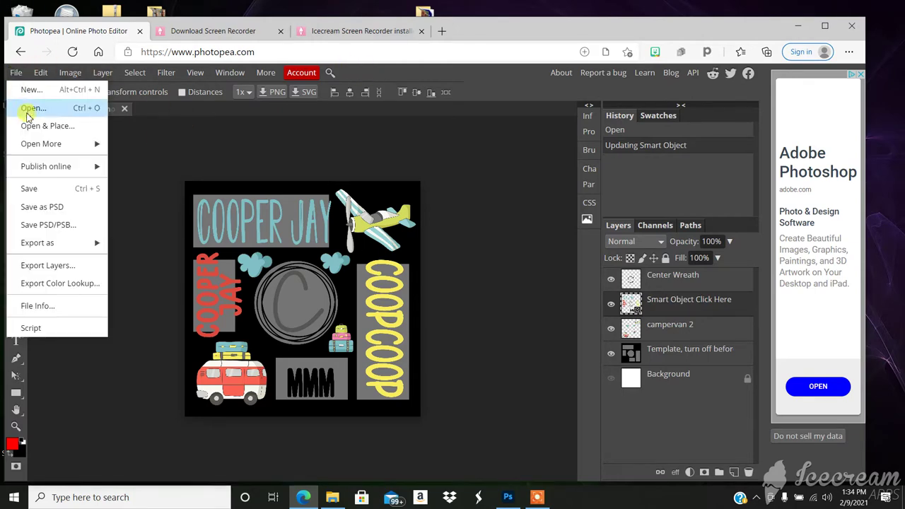
pyautogui.click(27, 109)
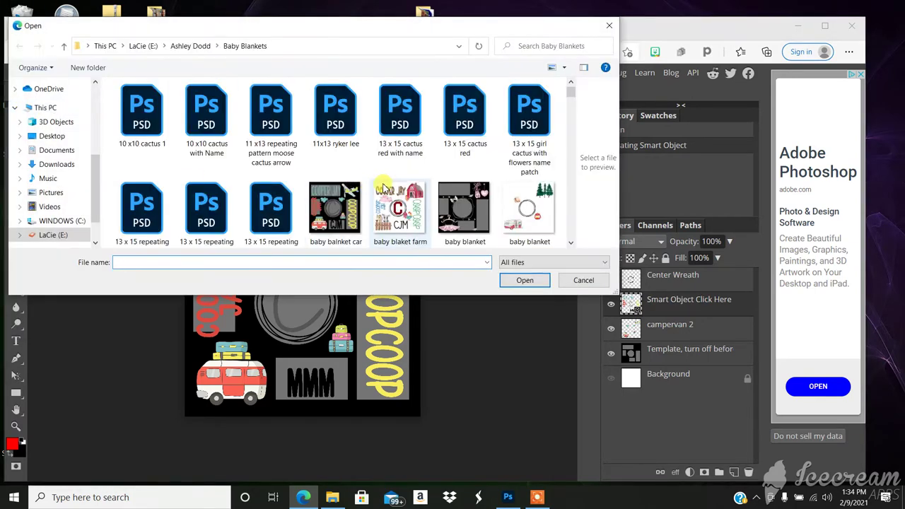
pyautogui.scroll(-5, 382, 185)
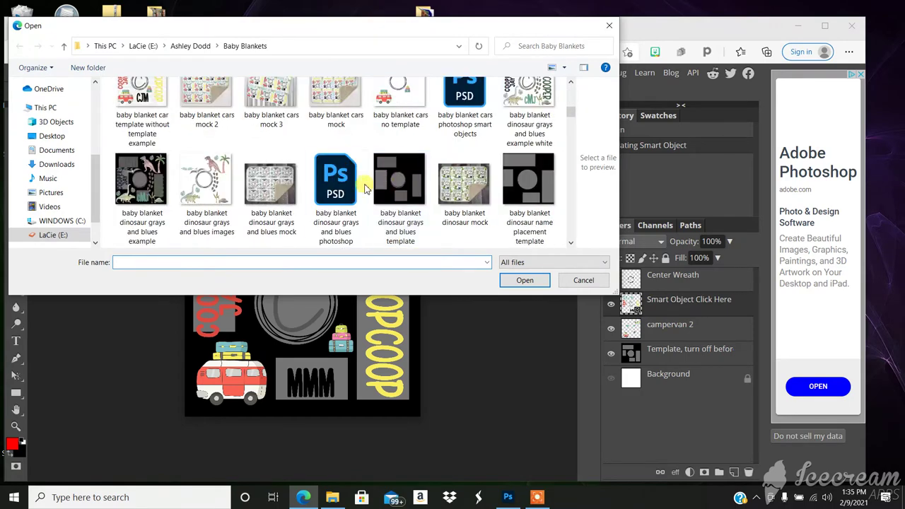
pyautogui.doubleClick(339, 185)
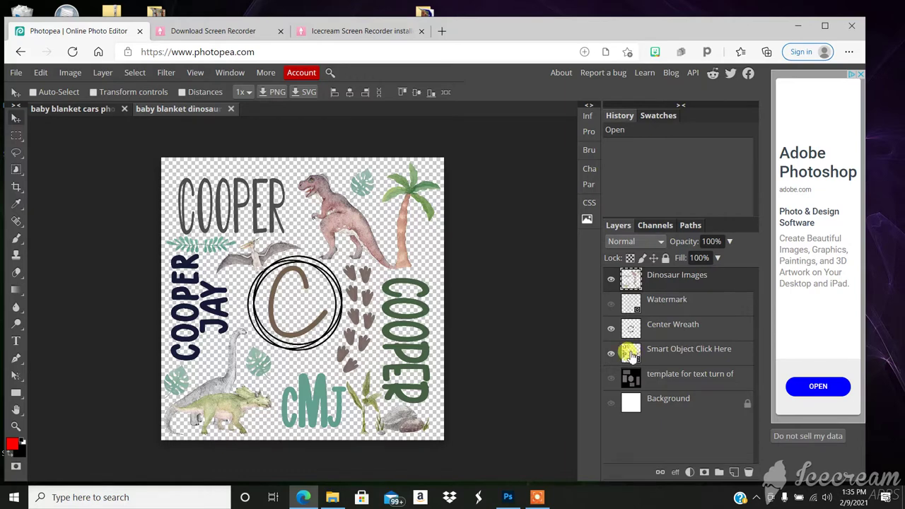
# Open the smart object's contents as CoopCoop.psd and start editing the vertical COOPER text.
pyautogui.doubleClick(629, 354)
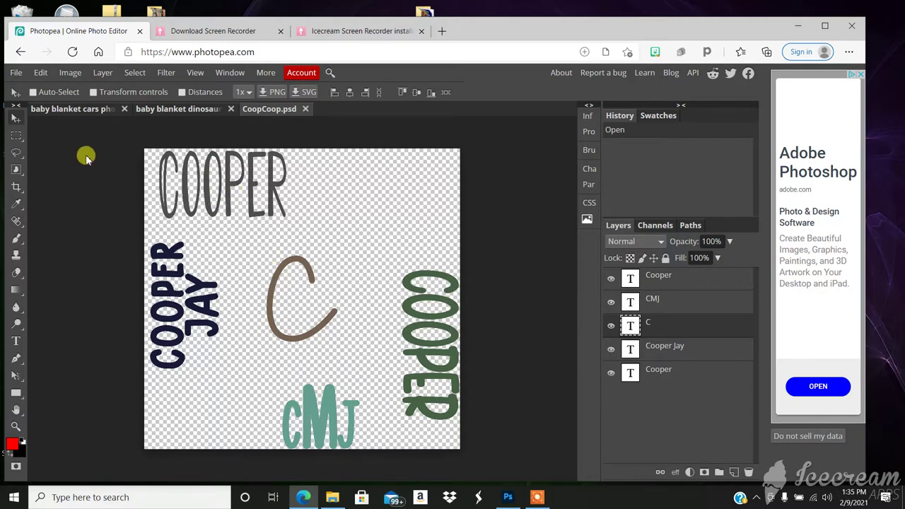
pyautogui.doubleClick(630, 279)
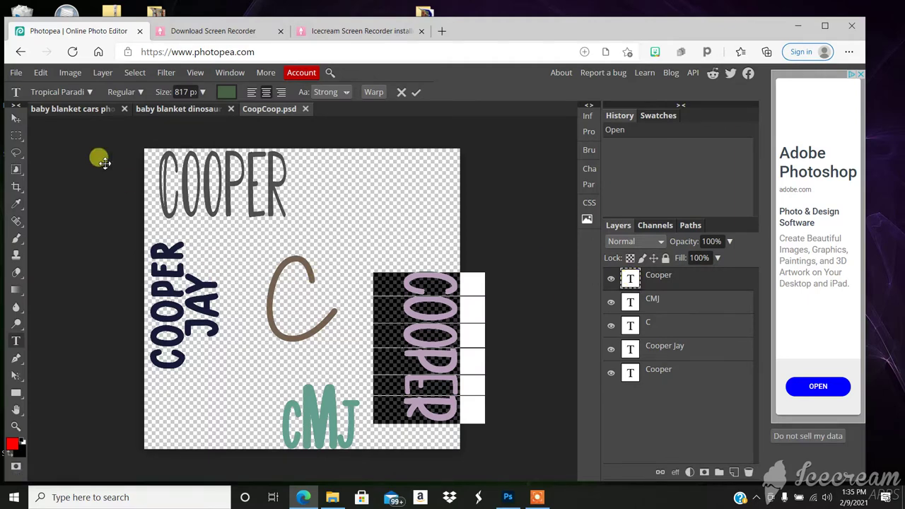
# Load the Tropical Paradise font from the fonts folder by searching 'tropica'.
pyautogui.click(91, 99)
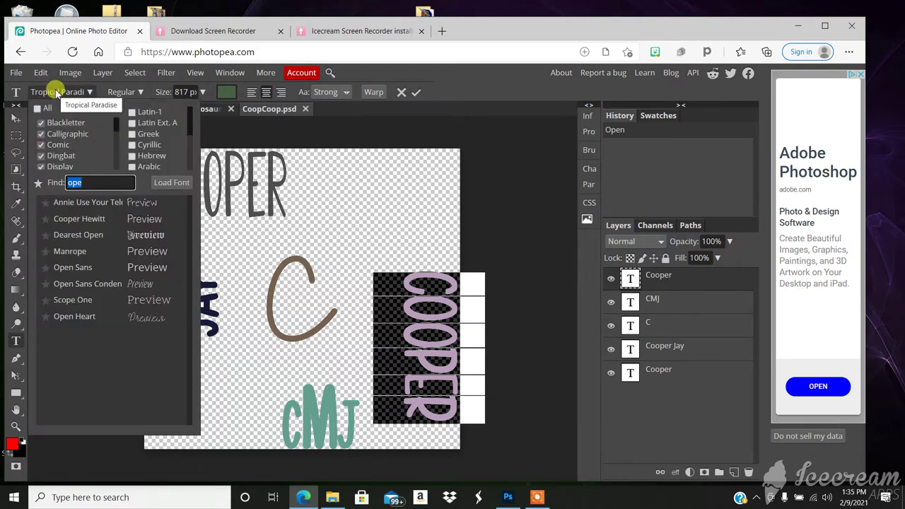
pyautogui.click(88, 92)
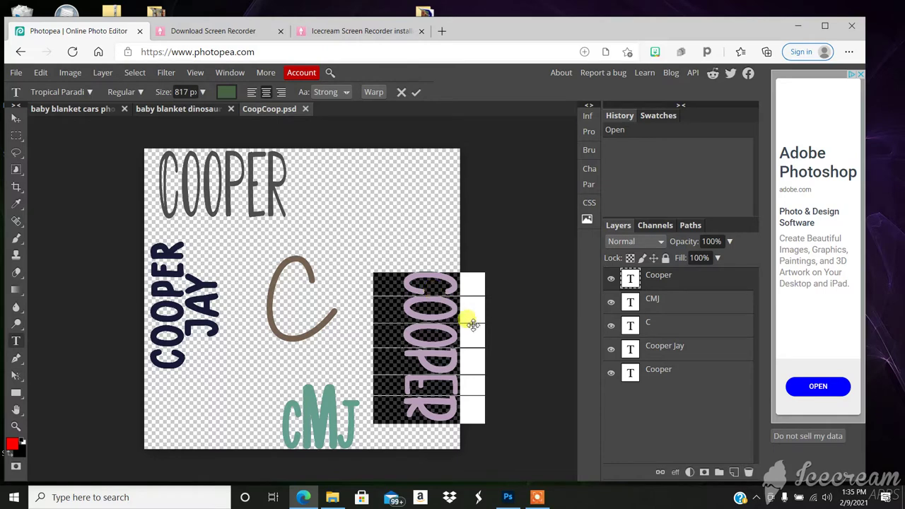
pyautogui.click(88, 94)
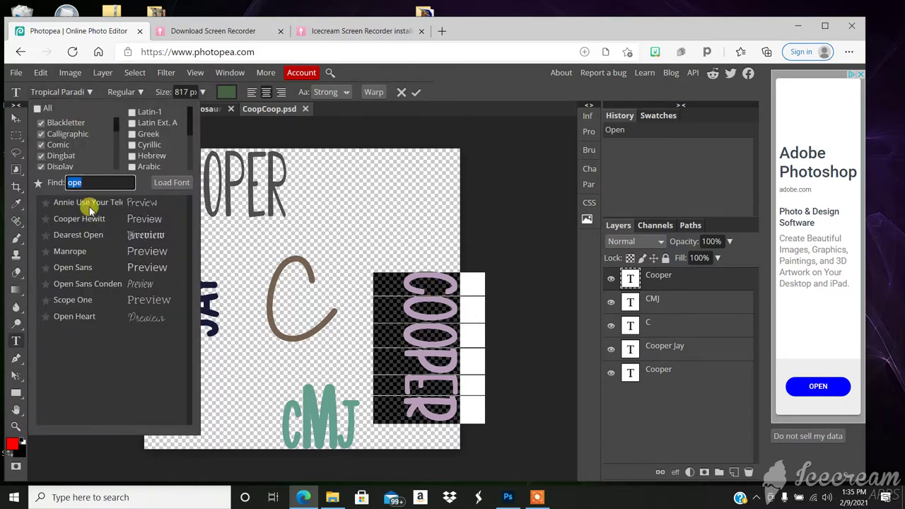
pyautogui.click(169, 183)
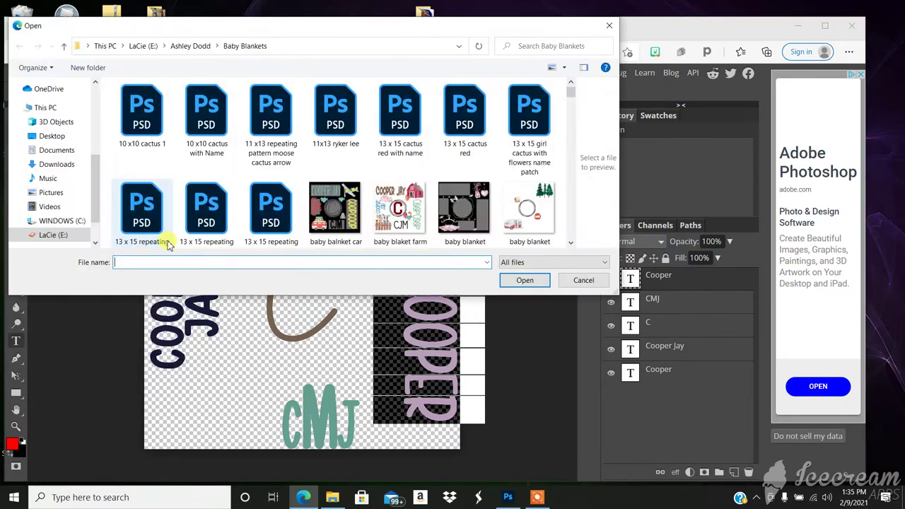
pyautogui.moveTo(91, 188); pyautogui.dragTo(90, 152)
pyautogui.scroll(1, 91, 152)
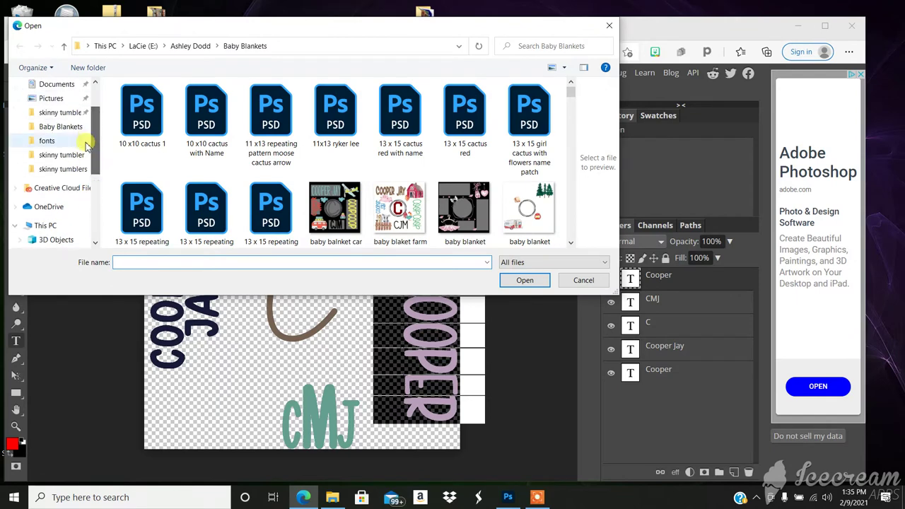
pyautogui.click(57, 141)
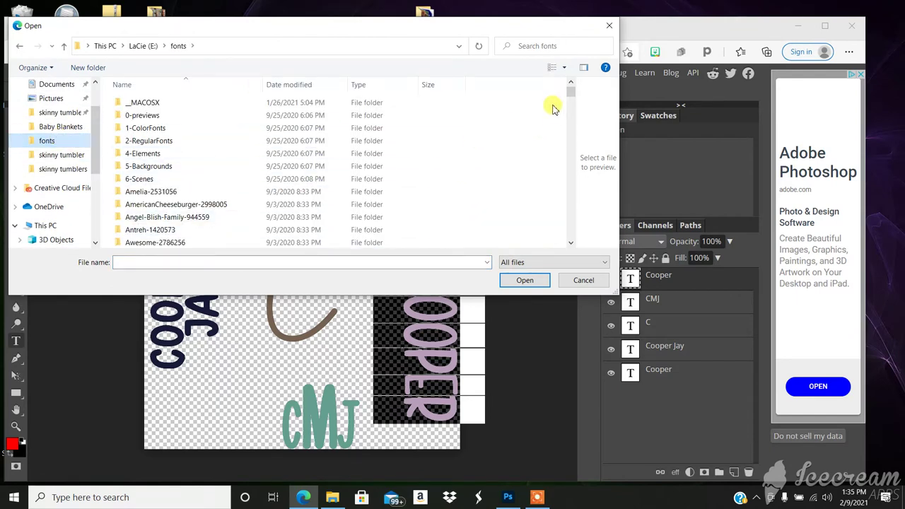
pyautogui.click(541, 43)
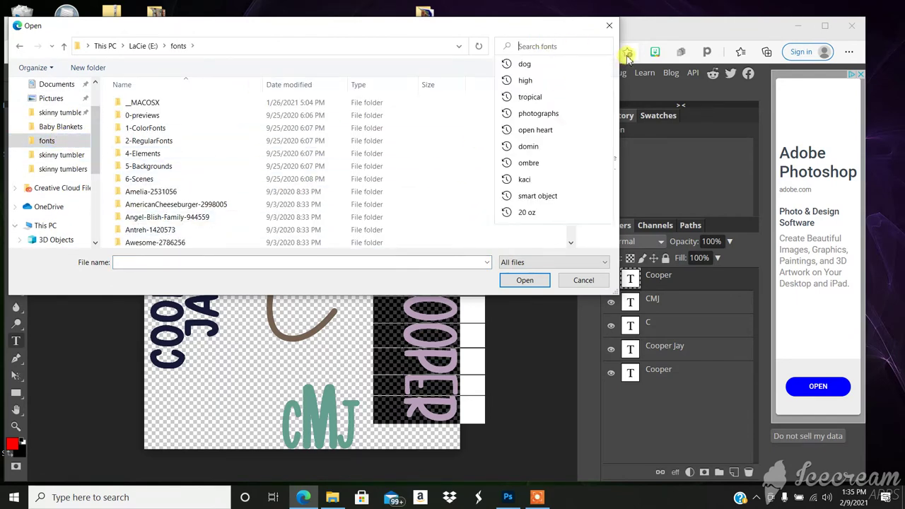
pyautogui.write('trop')
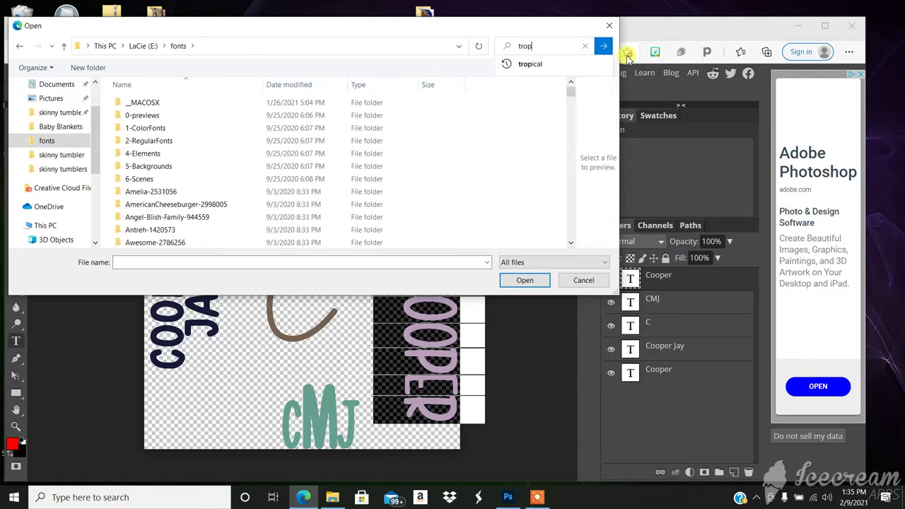
pyautogui.write('ica')
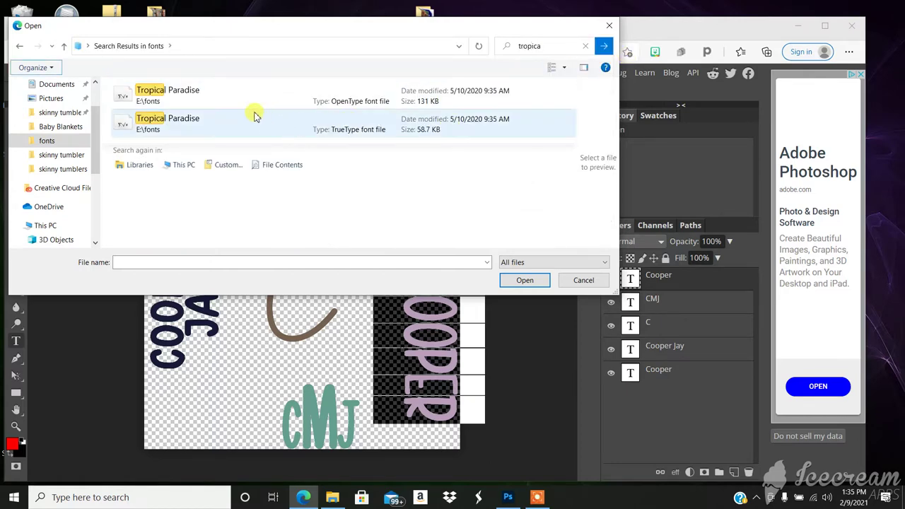
pyautogui.doubleClick(247, 99)
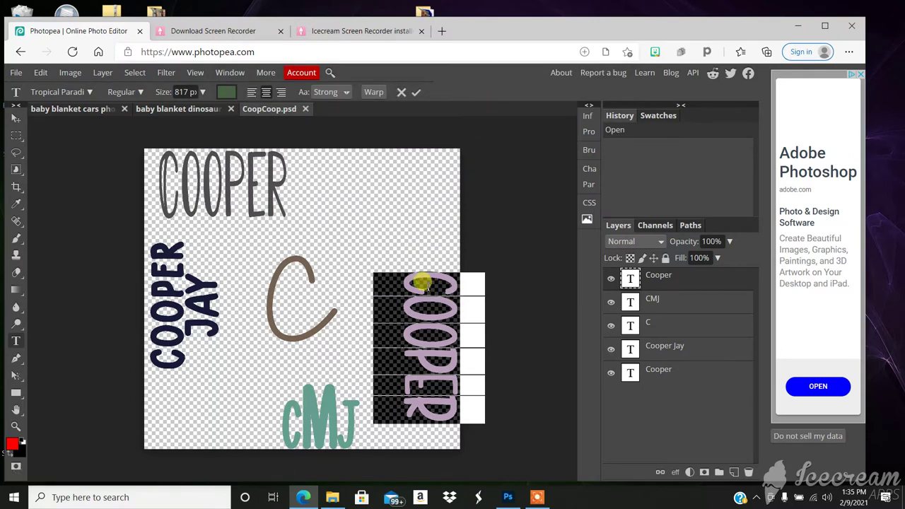
# Replace the COOPER text with JASON, change the CMJ monogram to JMR, and make the large initial J.
pyautogui.write('JASON')
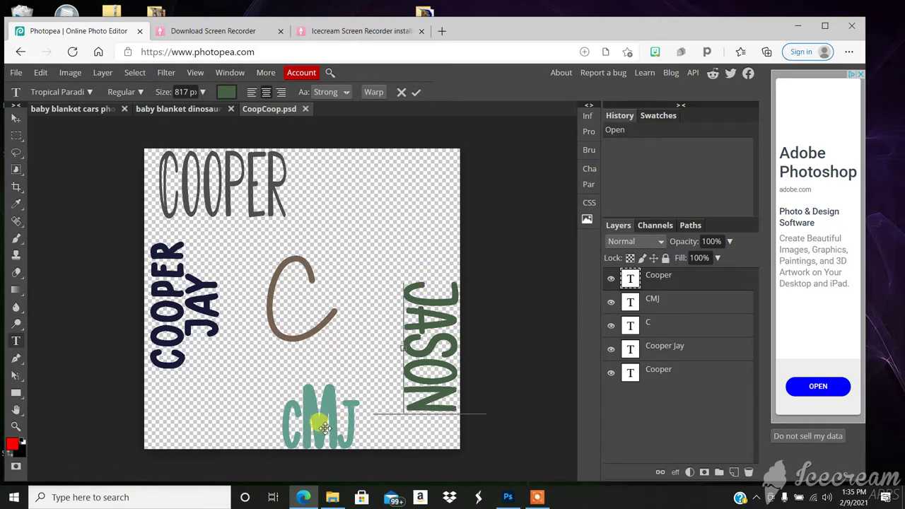
pyautogui.doubleClick(628, 301)
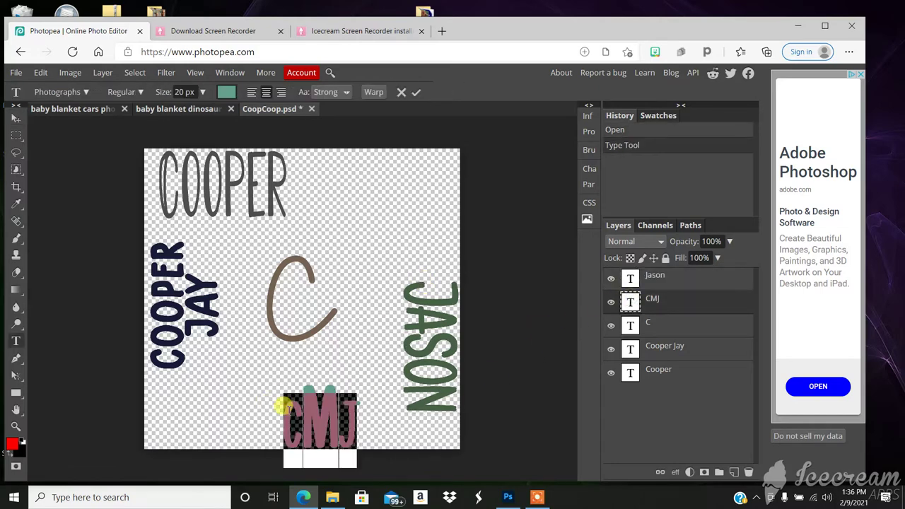
pyautogui.moveTo(283, 412); pyautogui.dragTo(302, 418)
pyautogui.write('J')
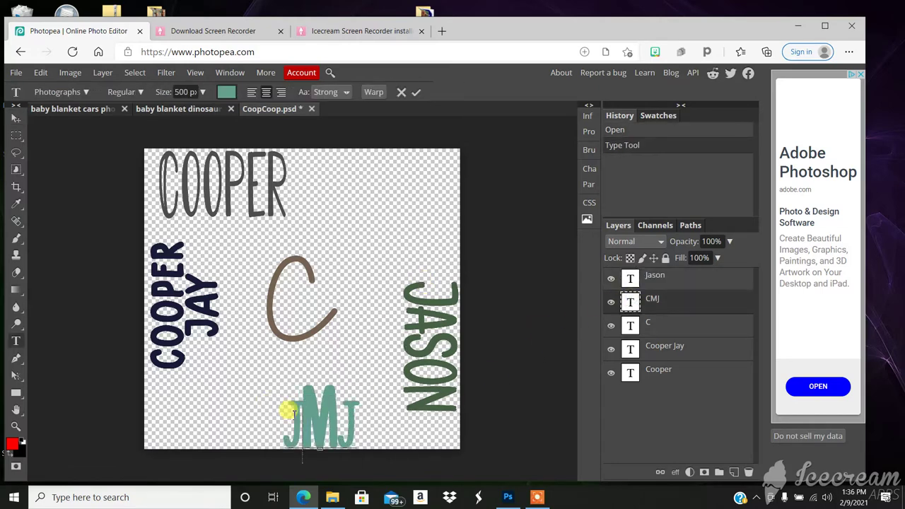
pyautogui.moveTo(355, 417); pyautogui.dragTo(340, 413)
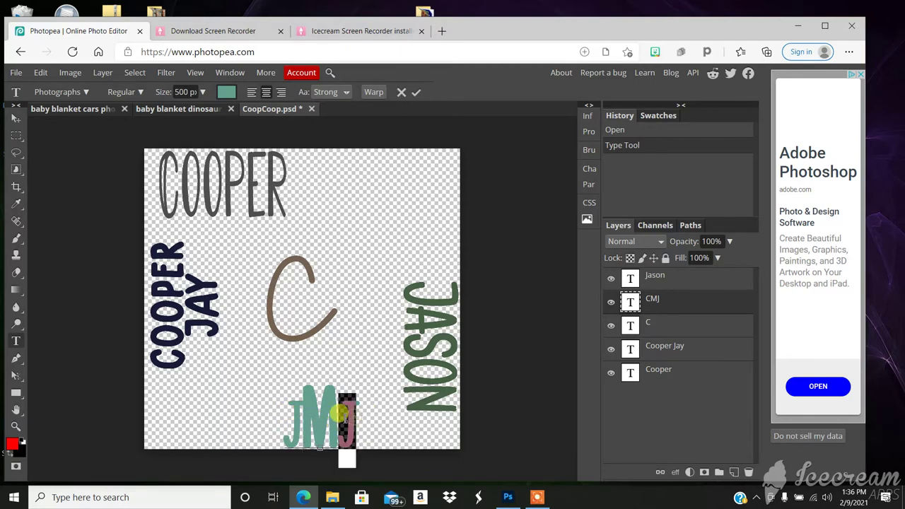
pyautogui.write('R')
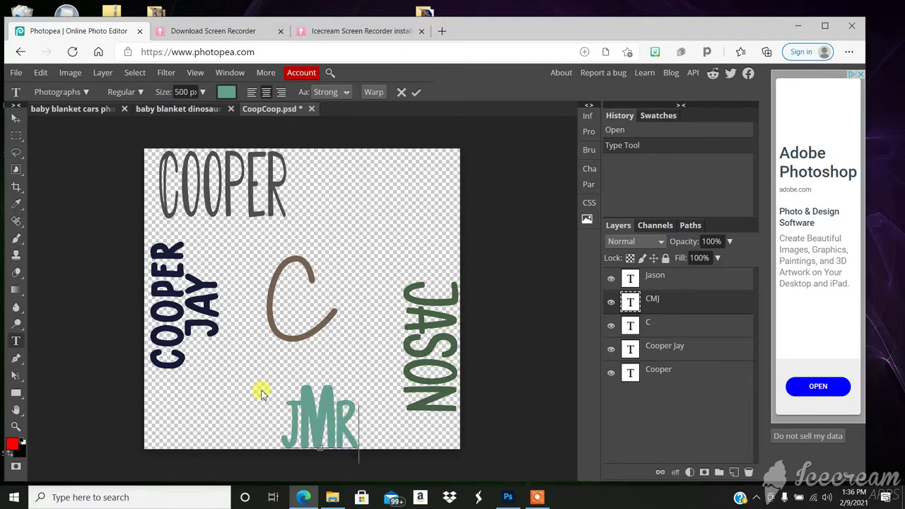
pyautogui.doubleClick(628, 324)
pyautogui.write('J')
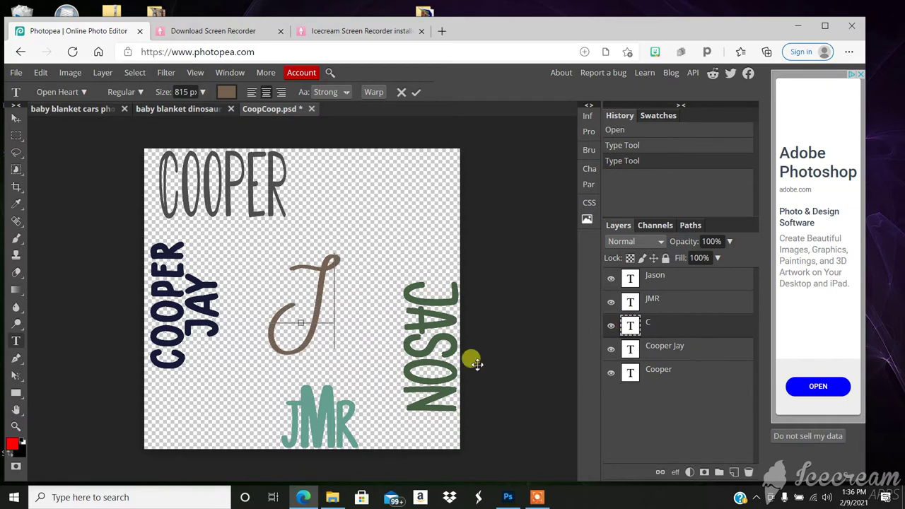
# Change COOPER JAY to Jason / Ryan on two lines and the Cooper text to Jason.
pyautogui.click(629, 348)
pyautogui.doubleClick(629, 348)
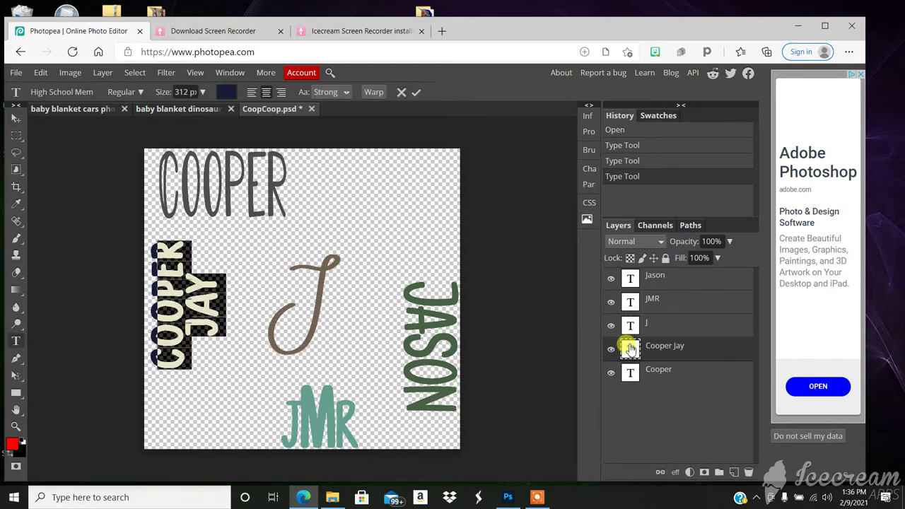
pyautogui.write('Jason')
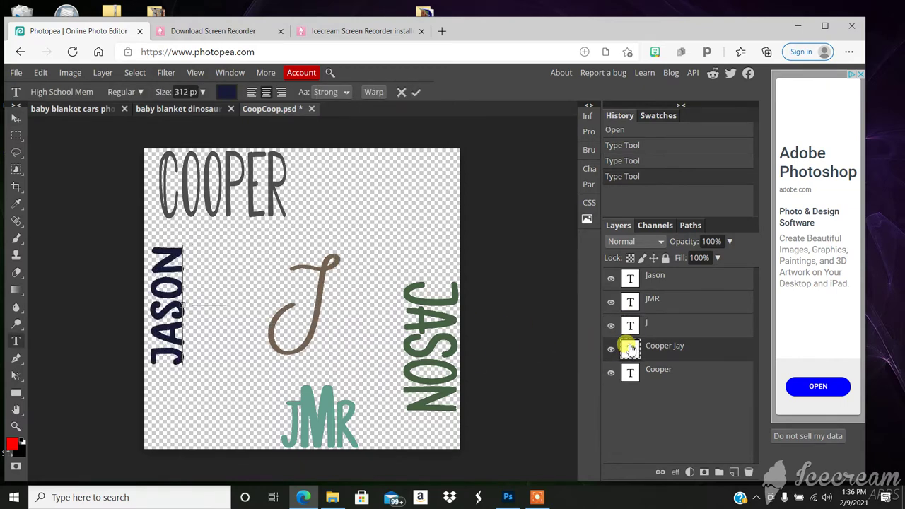
pyautogui.press('Return')
pyautogui.write('Ryan')
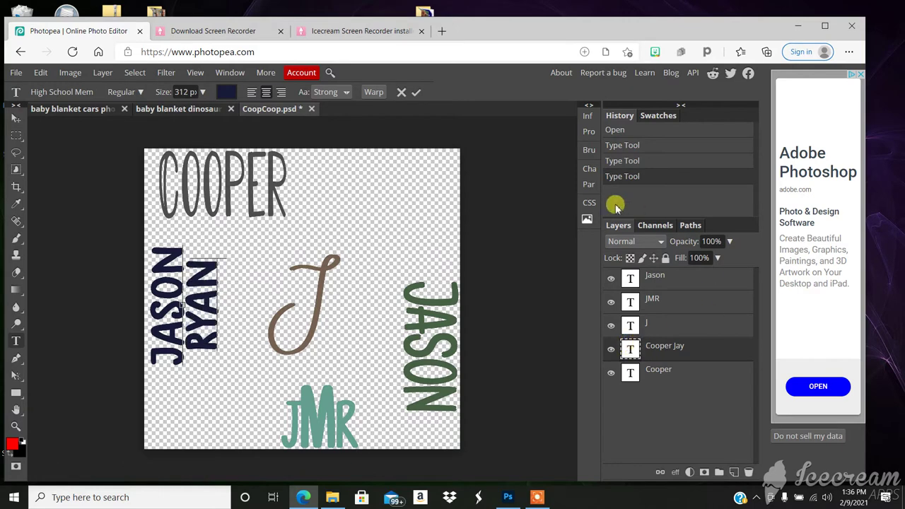
pyautogui.doubleClick(631, 372)
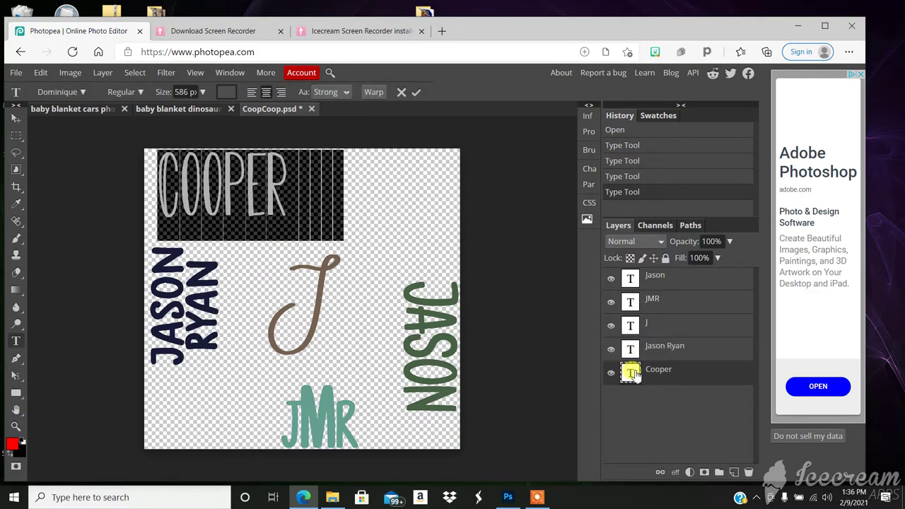
pyautogui.write('Jason')
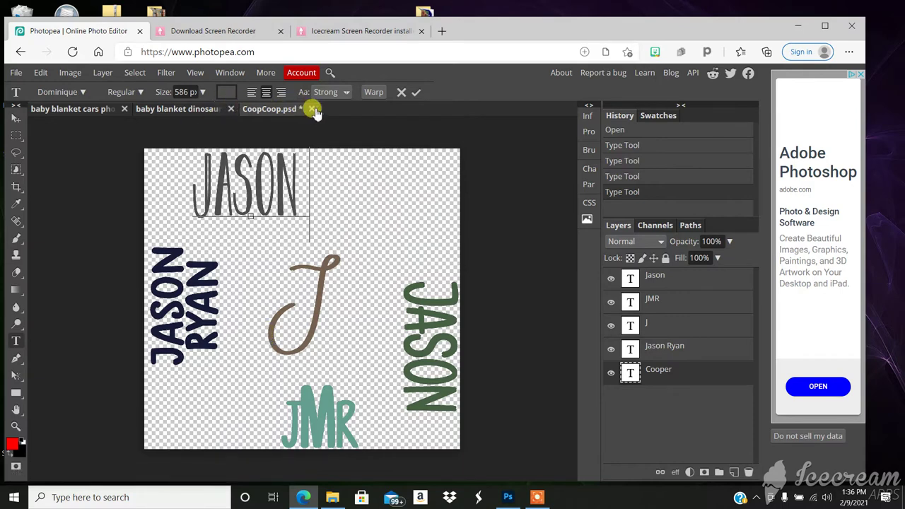
# Save the name edits into the smart object, close CoopCoop.psd, and show the black text template layer.
pyautogui.click(20, 74)
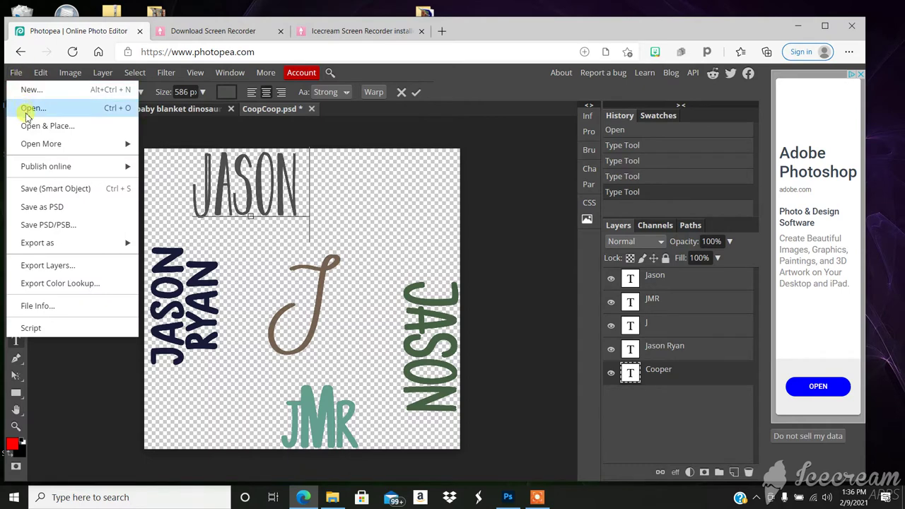
pyautogui.click(55, 188)
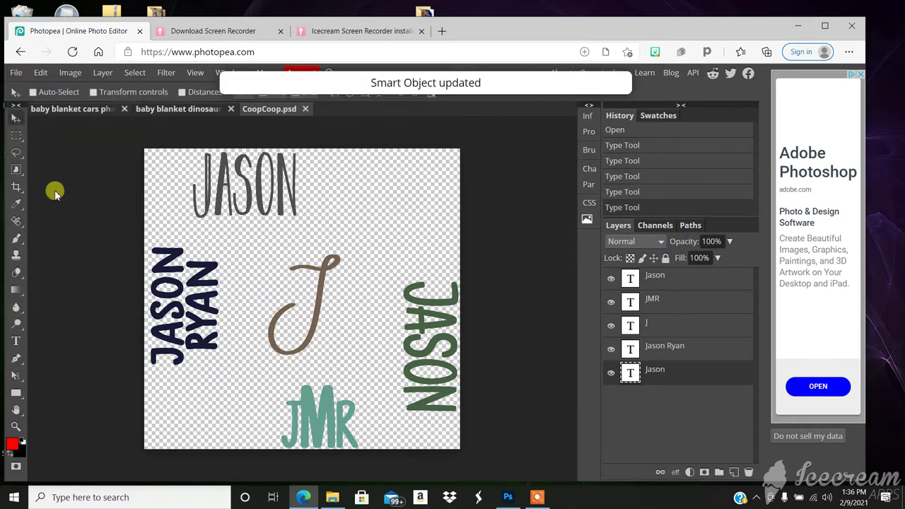
pyautogui.click(305, 108)
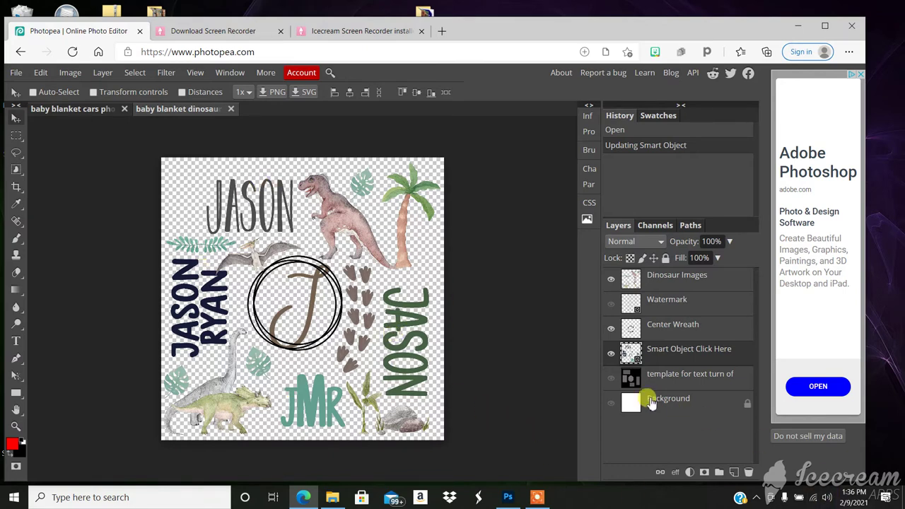
pyautogui.click(610, 379)
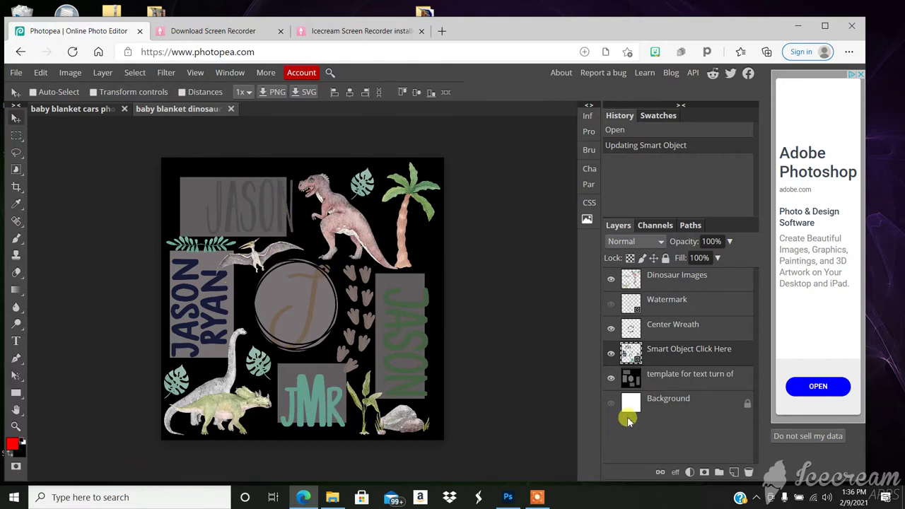
# Reopen the smart object and review the vertical JASON, J initial and top JASON text layers.
pyautogui.doubleClick(630, 354)
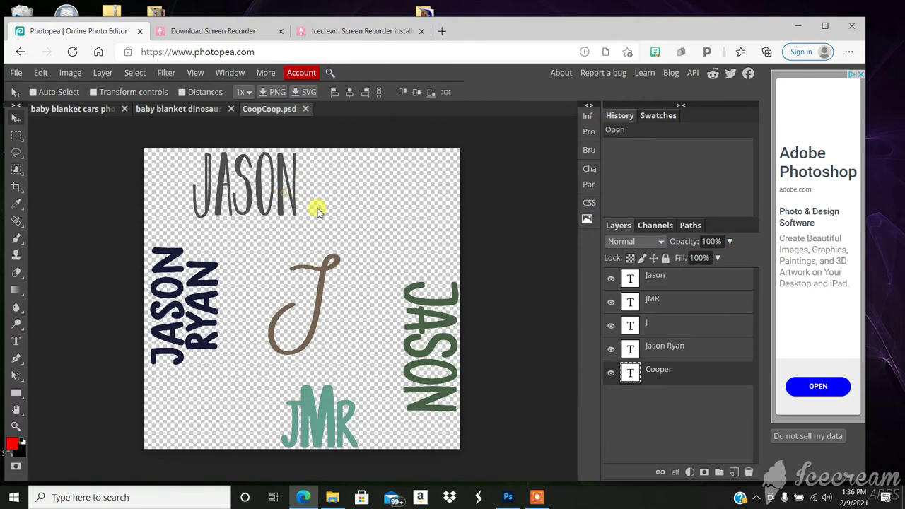
pyautogui.click(629, 278)
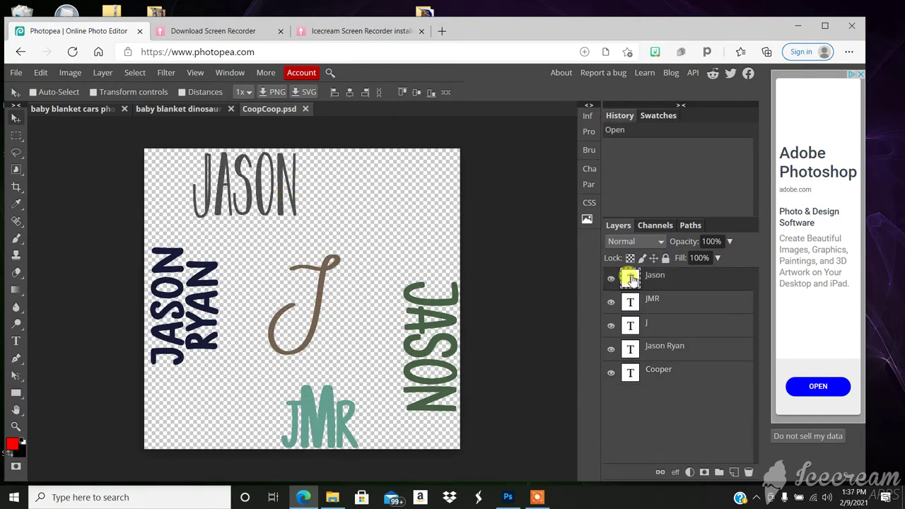
pyautogui.doubleClick(629, 278)
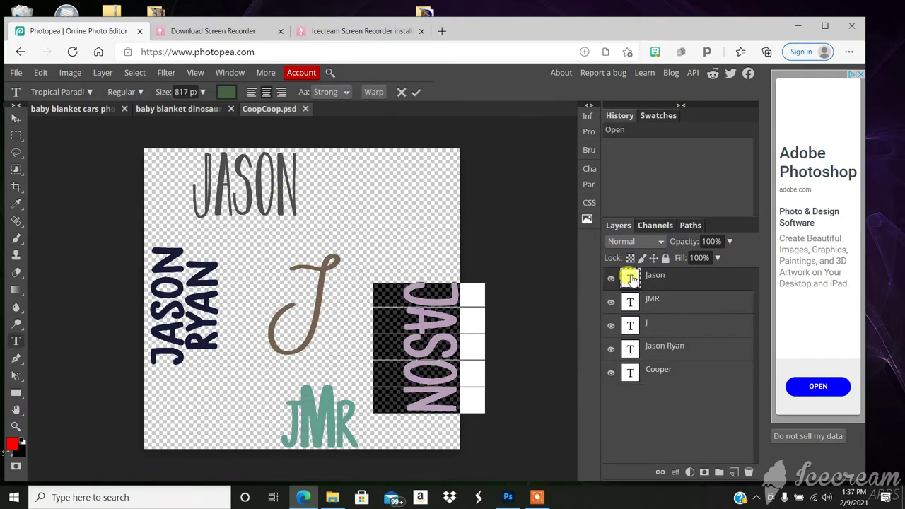
pyautogui.doubleClick(629, 326)
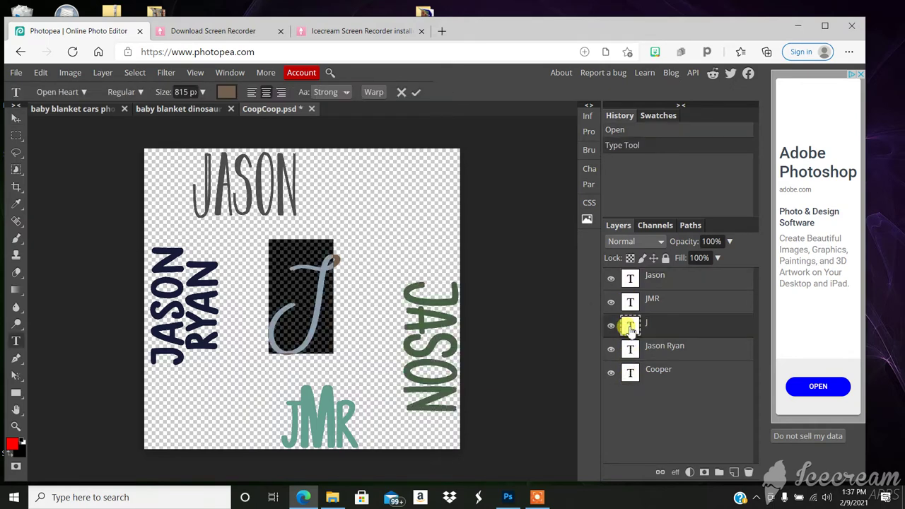
pyautogui.doubleClick(630, 373)
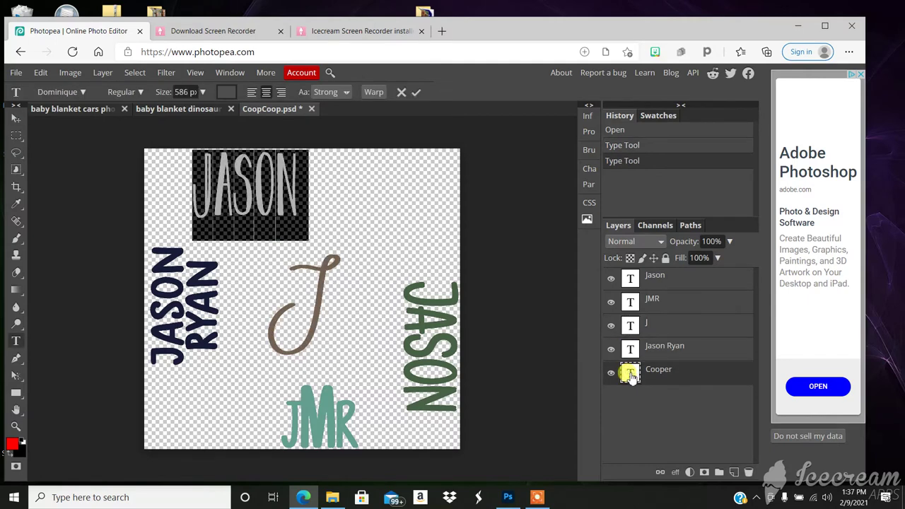
pyautogui.click(289, 176)
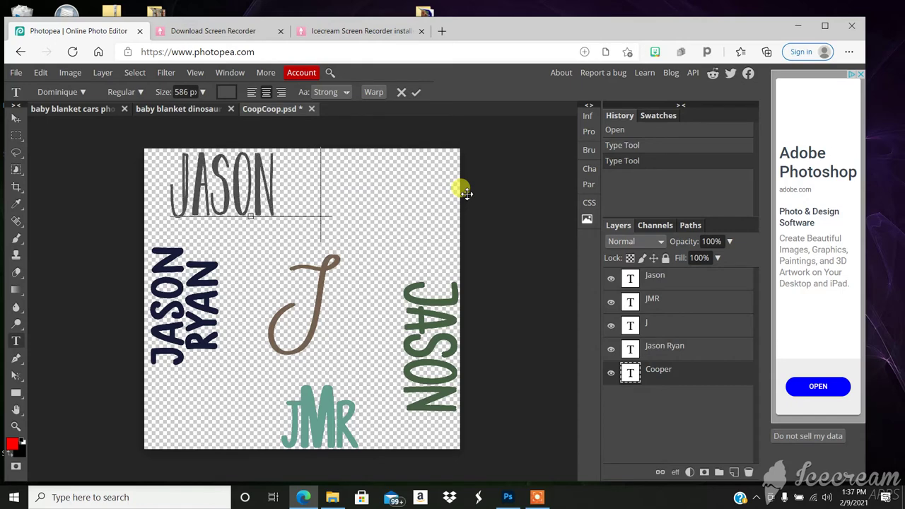
# Save the smart object and close CoopCoop.psd to return to the blanket.
pyautogui.click(17, 74)
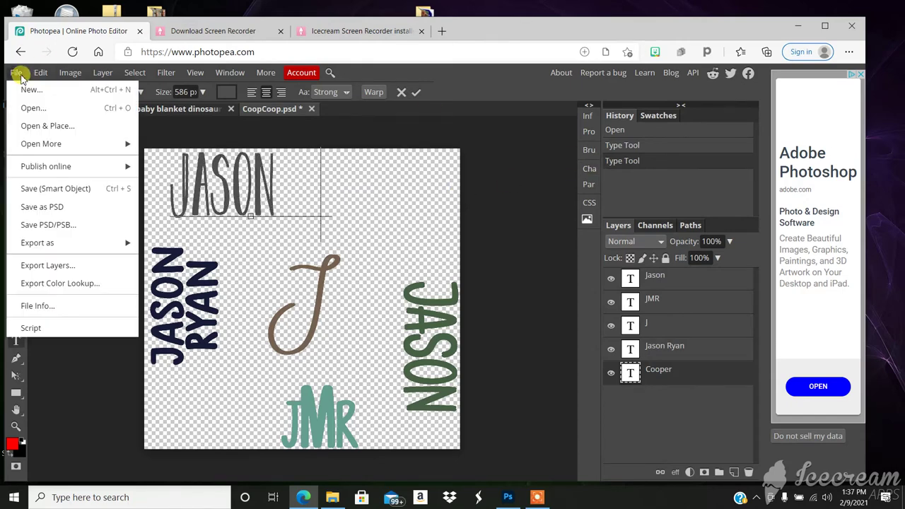
pyautogui.click(60, 189)
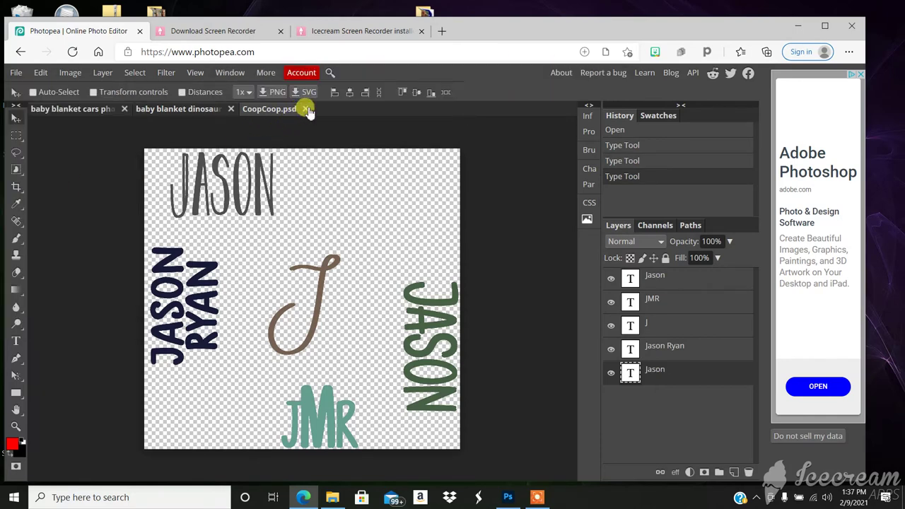
pyautogui.click(304, 108)
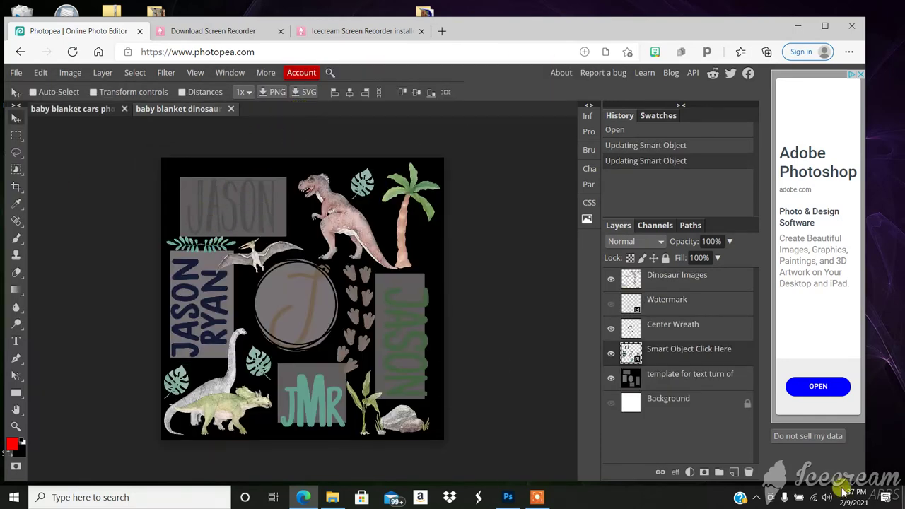
# Hide the black text template layer and toggle the Center Wreath layer's visibility.
pyautogui.click(610, 379)
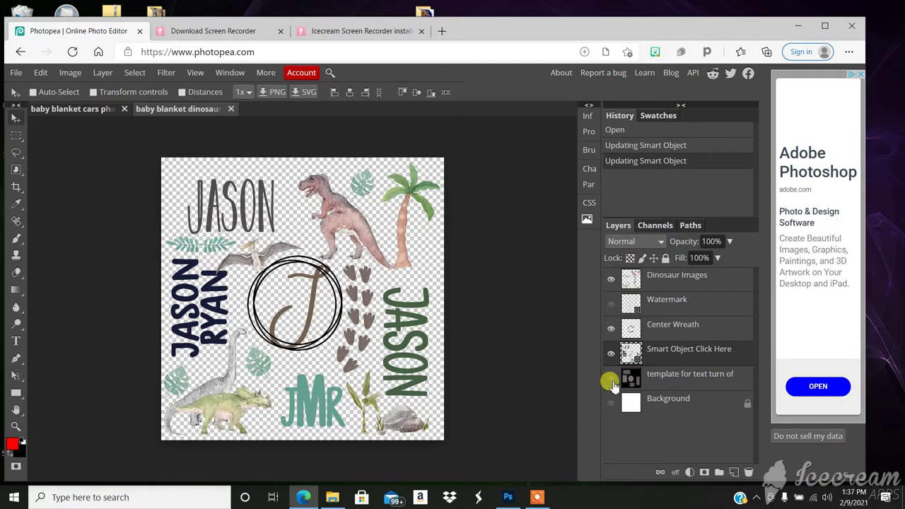
pyautogui.click(611, 328)
pyautogui.click(610, 328)
pyautogui.click(611, 328)
pyautogui.click(611, 328)
pyautogui.click(611, 329)
pyautogui.click(611, 329)
pyautogui.click(15, 72)
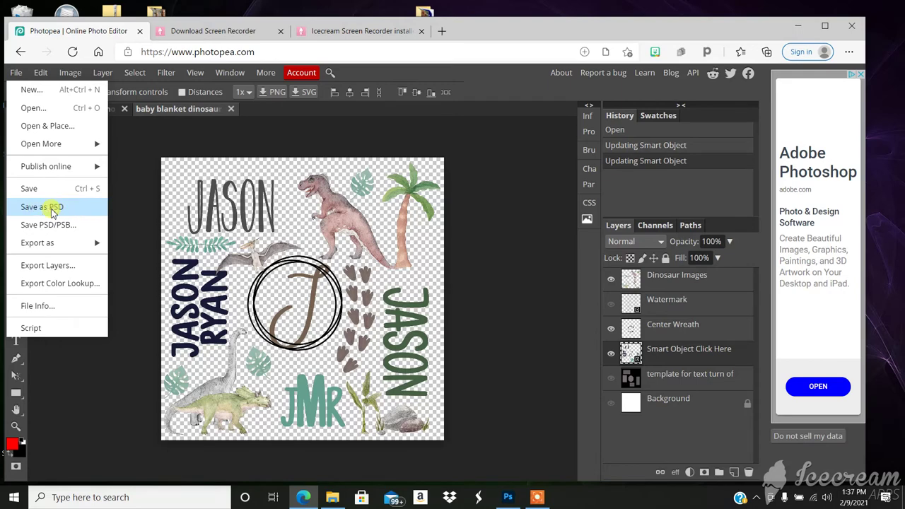
pyautogui.click(138, 206)
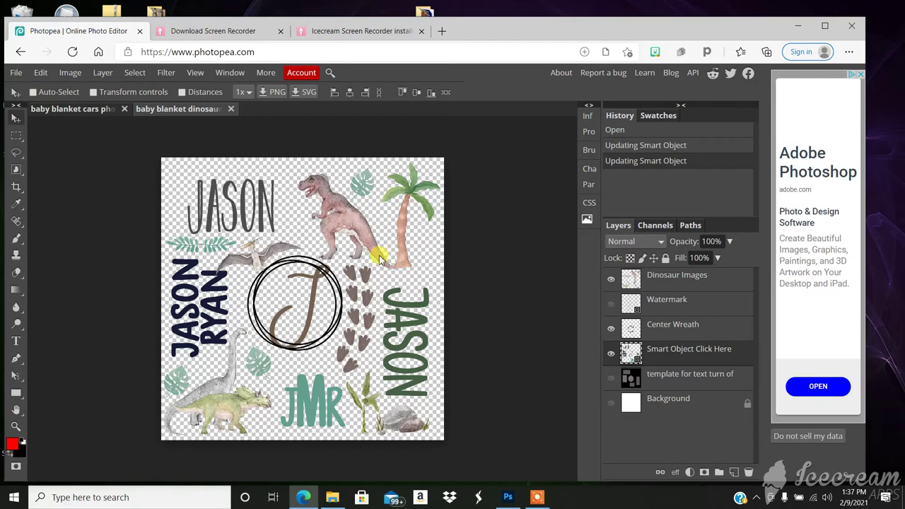
pyautogui.hotkey('ctrl', 'p')
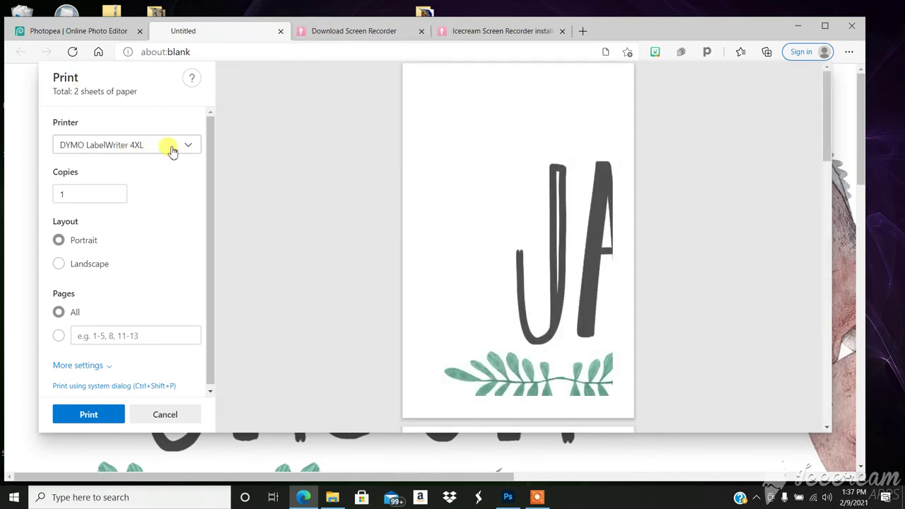
pyautogui.click(282, 31)
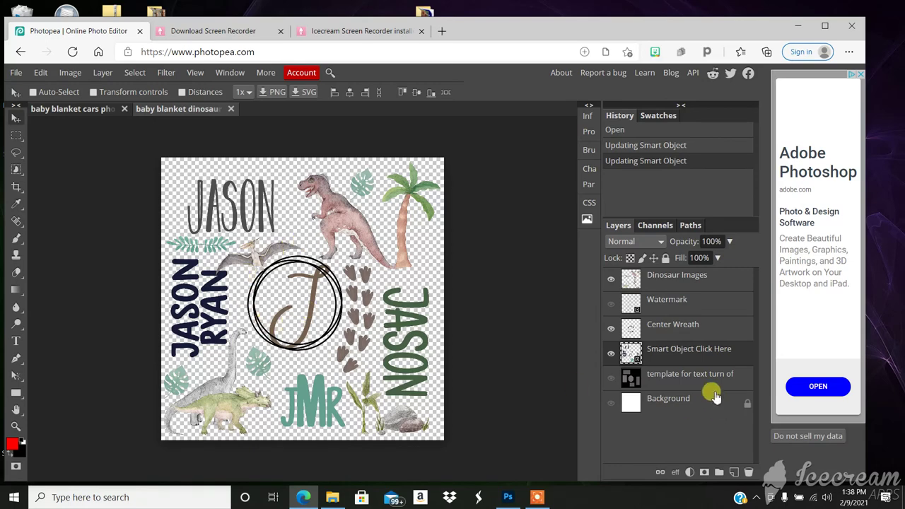
# Move Center Wreath lower and drag Smart Object Click Here above Dinosaur Images to the top.
pyautogui.moveTo(667, 330); pyautogui.dragTo(648, 316)
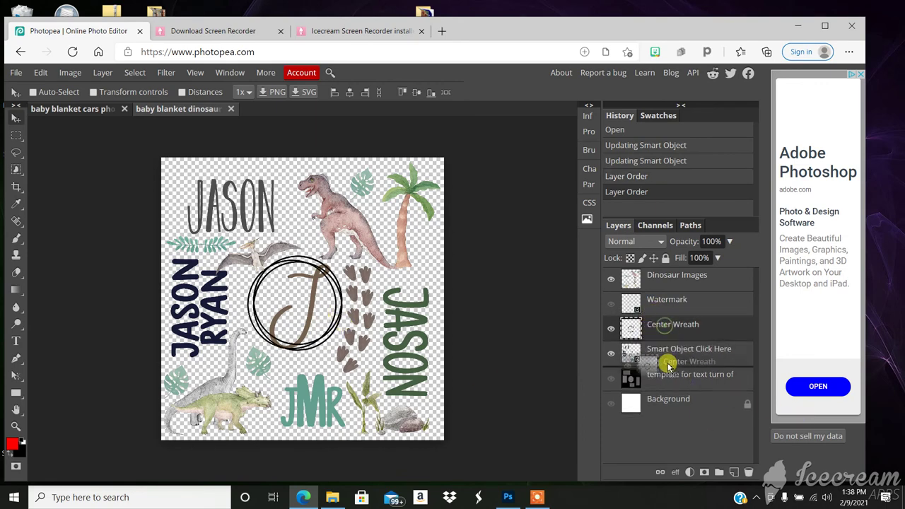
pyautogui.moveTo(661, 359); pyautogui.dragTo(651, 275)
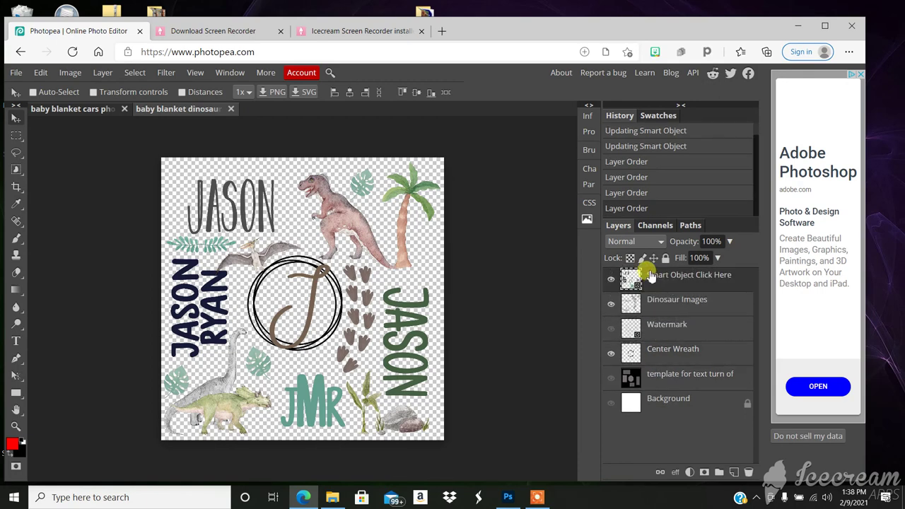